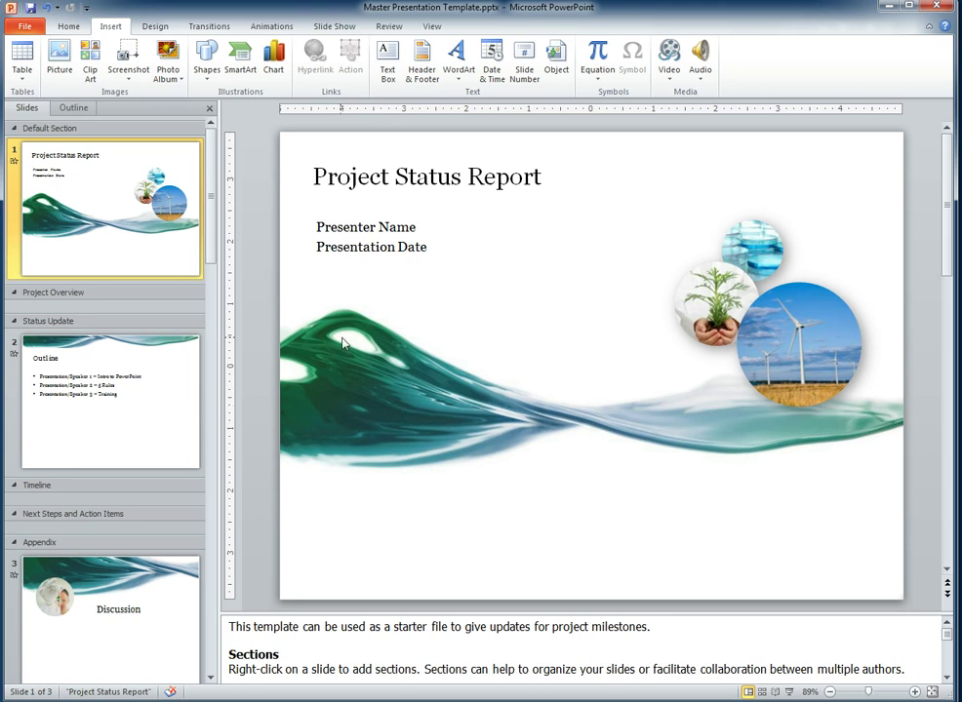
- Select the Outline slide and place the cursor after 'Rules' in its bullet text
click(86, 451)
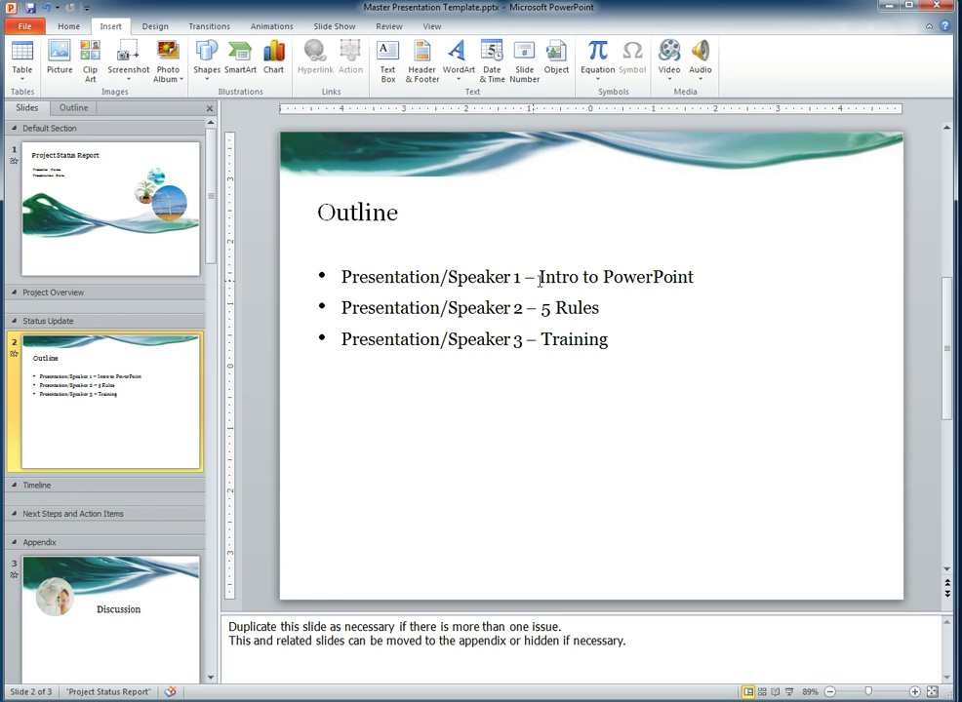
click(600, 311)
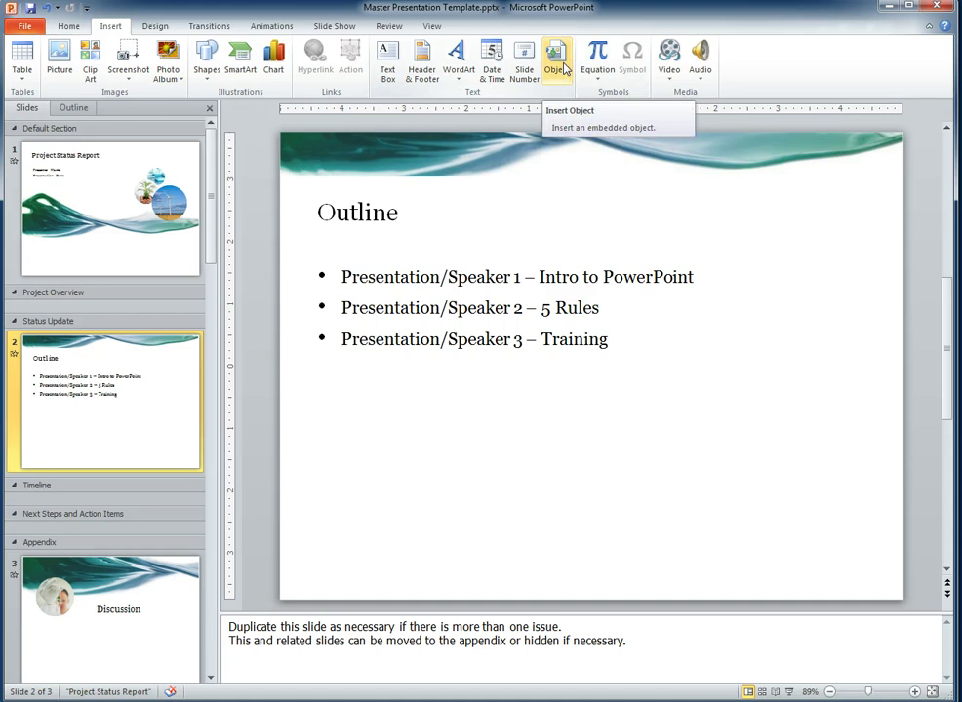
- Set up an object from file Presentations\Introducing PPT.pptx, linked and displayed as an icon
click(565, 69)
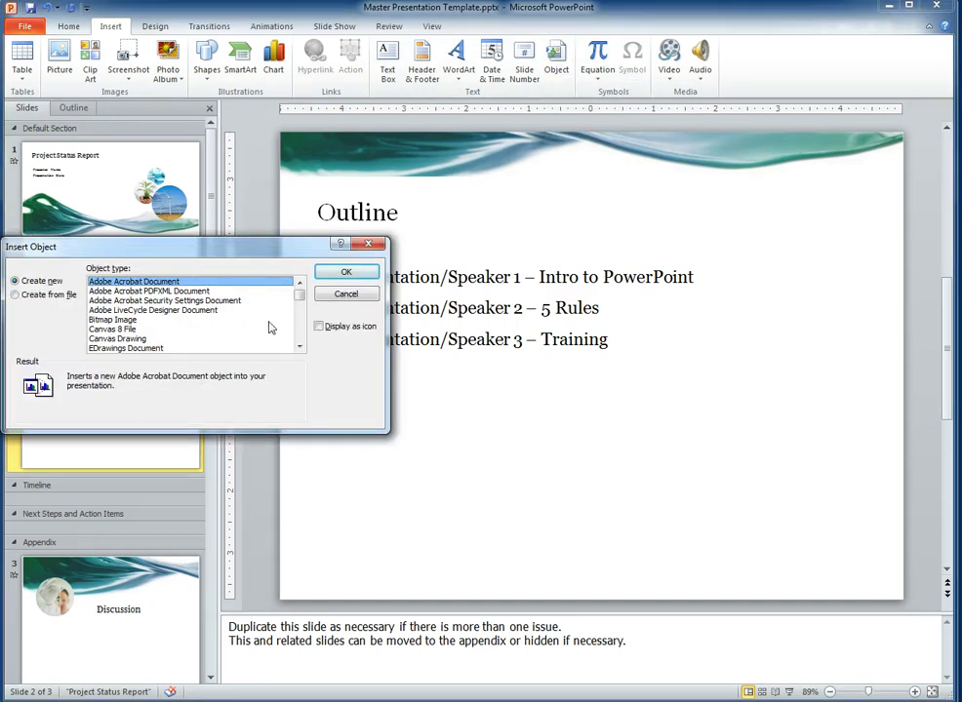
click(351, 295)
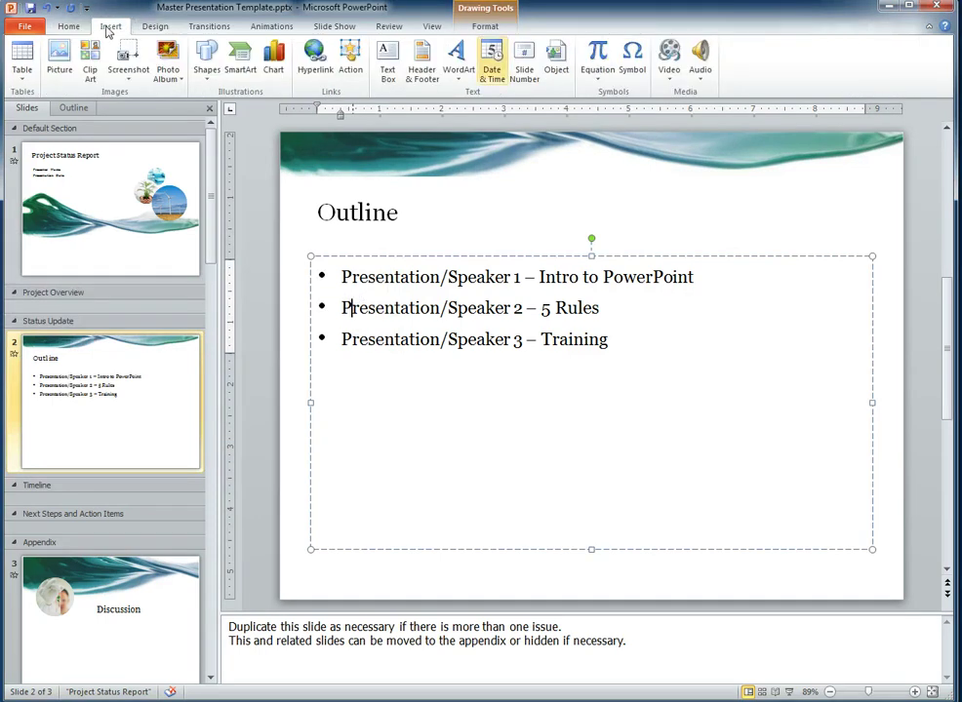
click(555, 60)
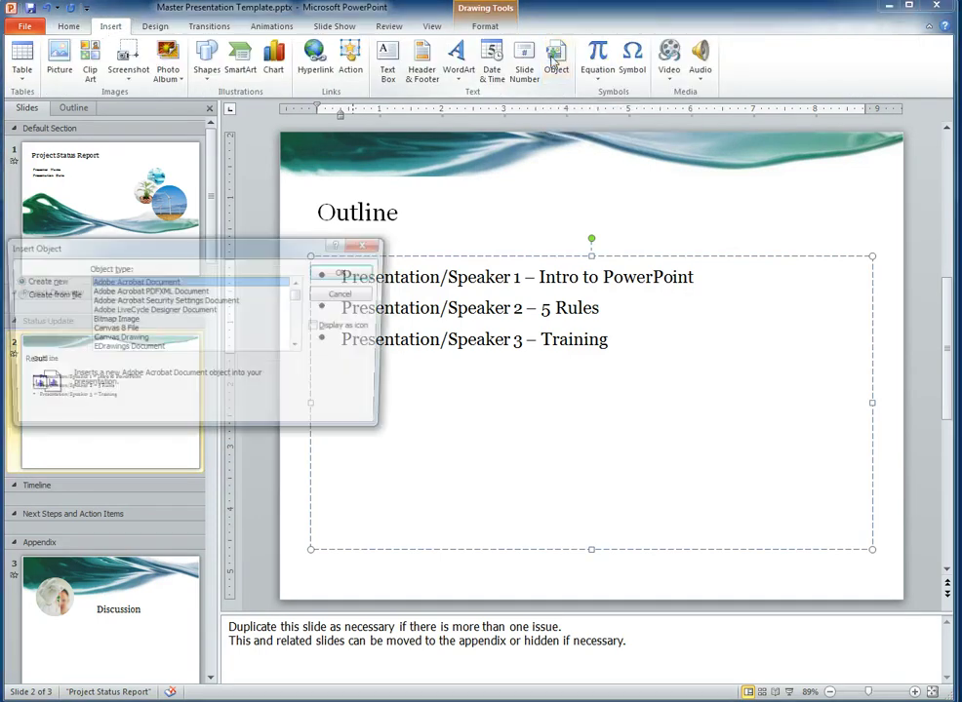
click(42, 294)
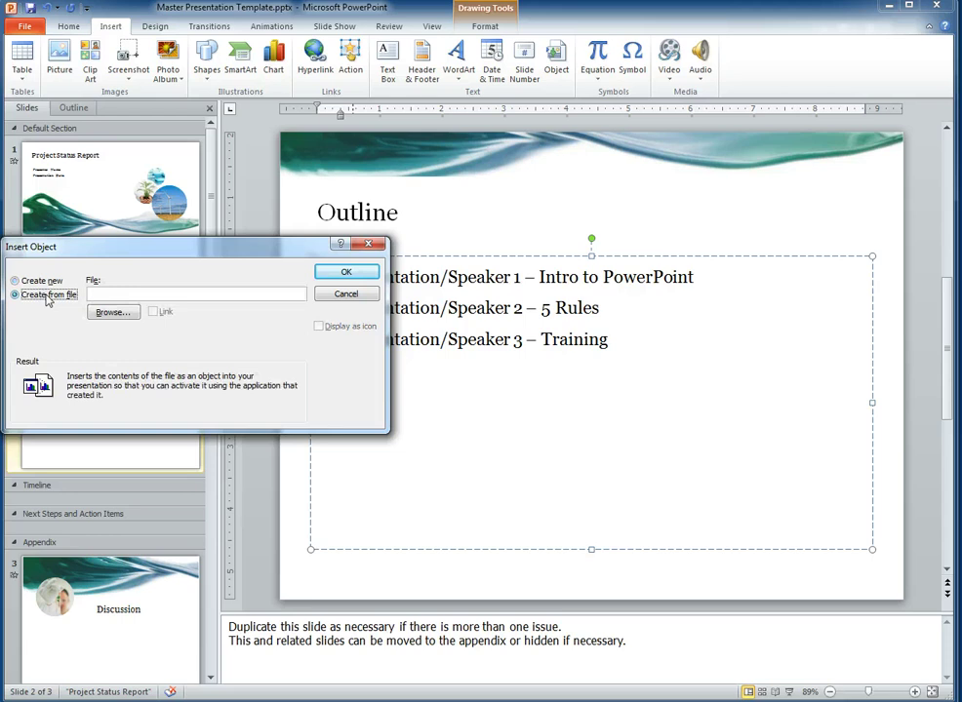
click(112, 313)
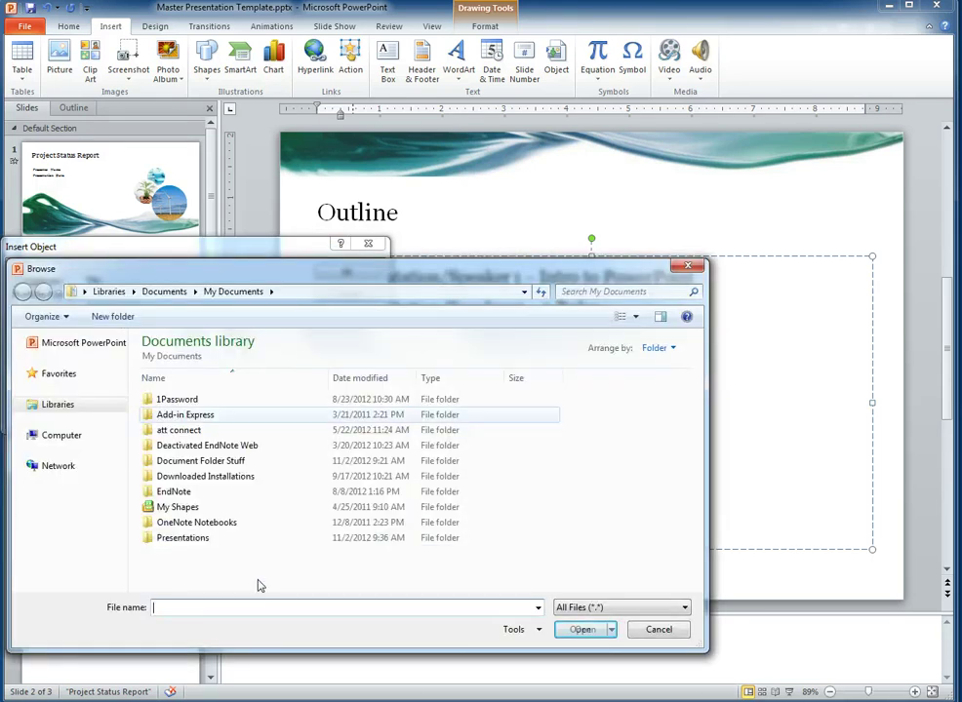
double_click(181, 539)
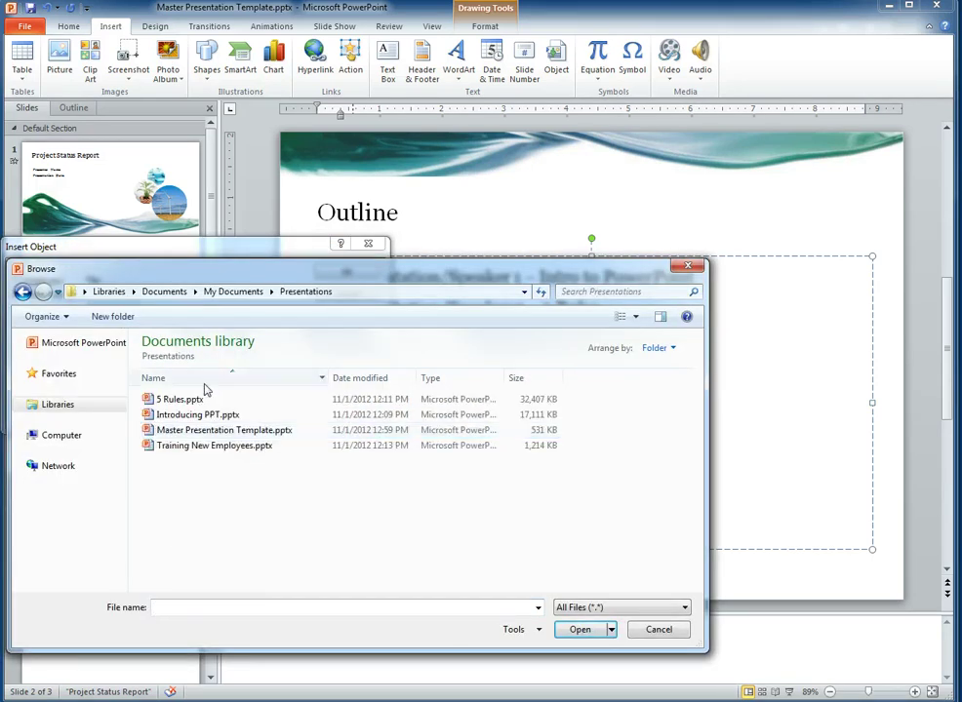
click(192, 418)
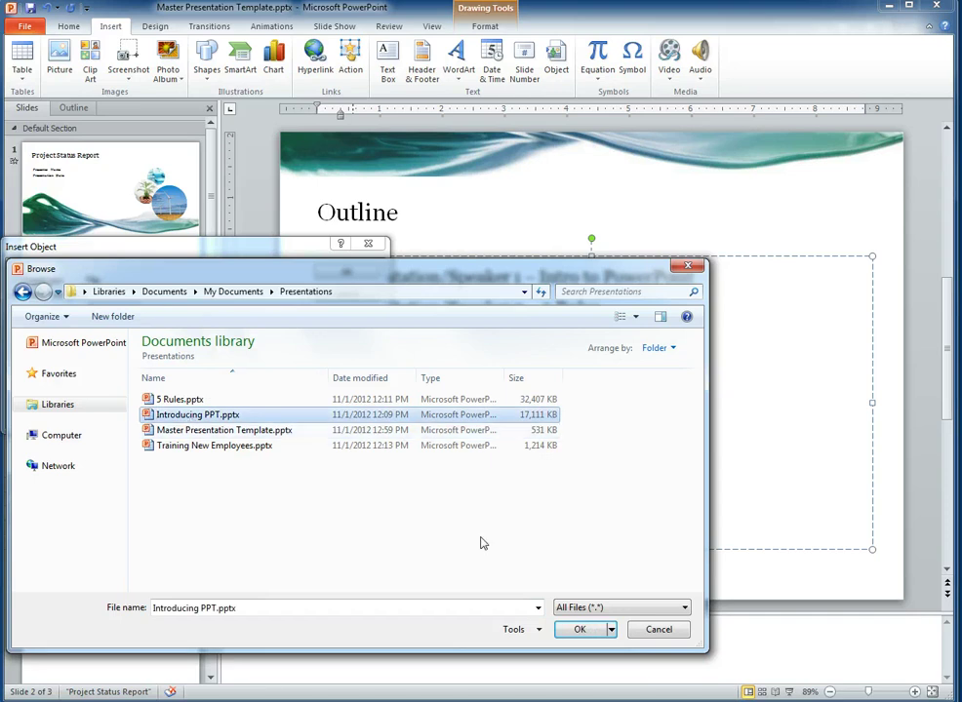
click(580, 632)
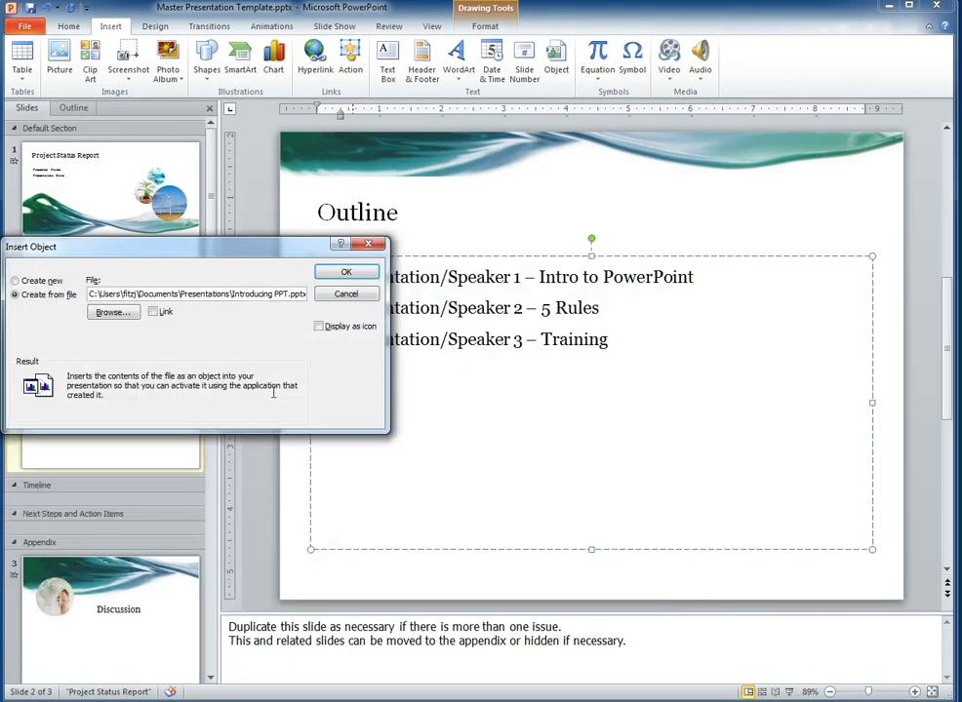
click(158, 312)
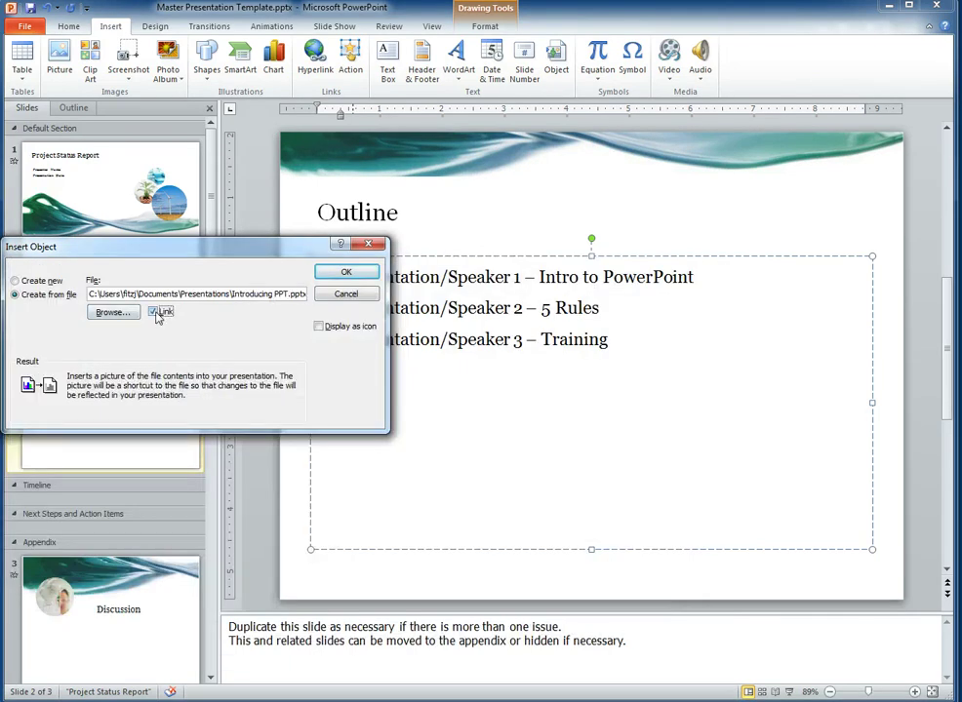
click(319, 327)
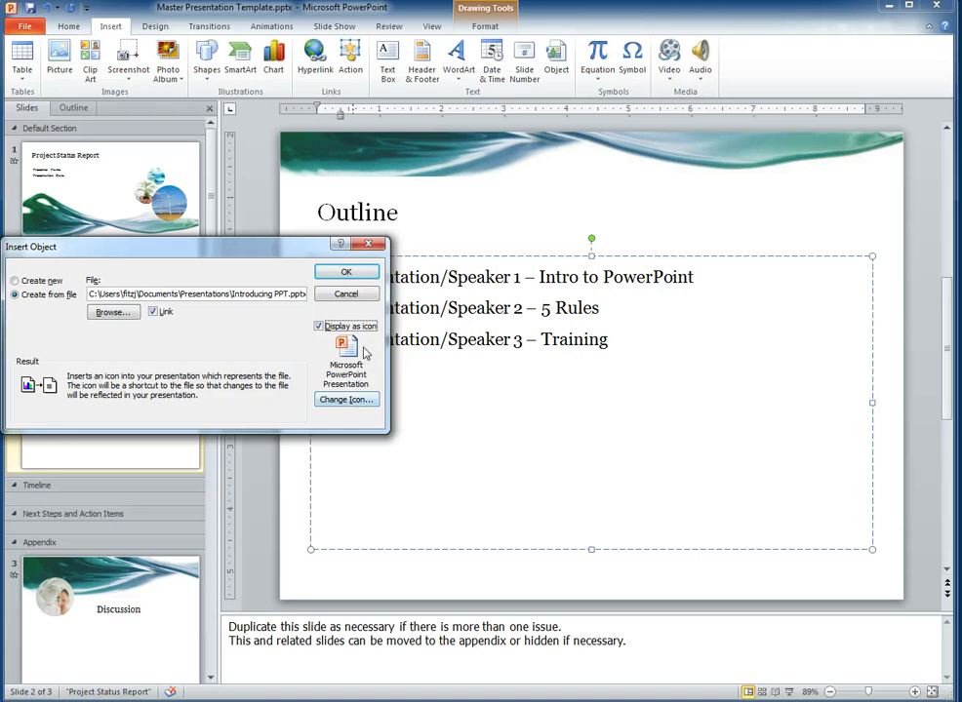
- Use the plain PowerPoint icon with no caption and insert the linked deck onto the slide
click(365, 401)
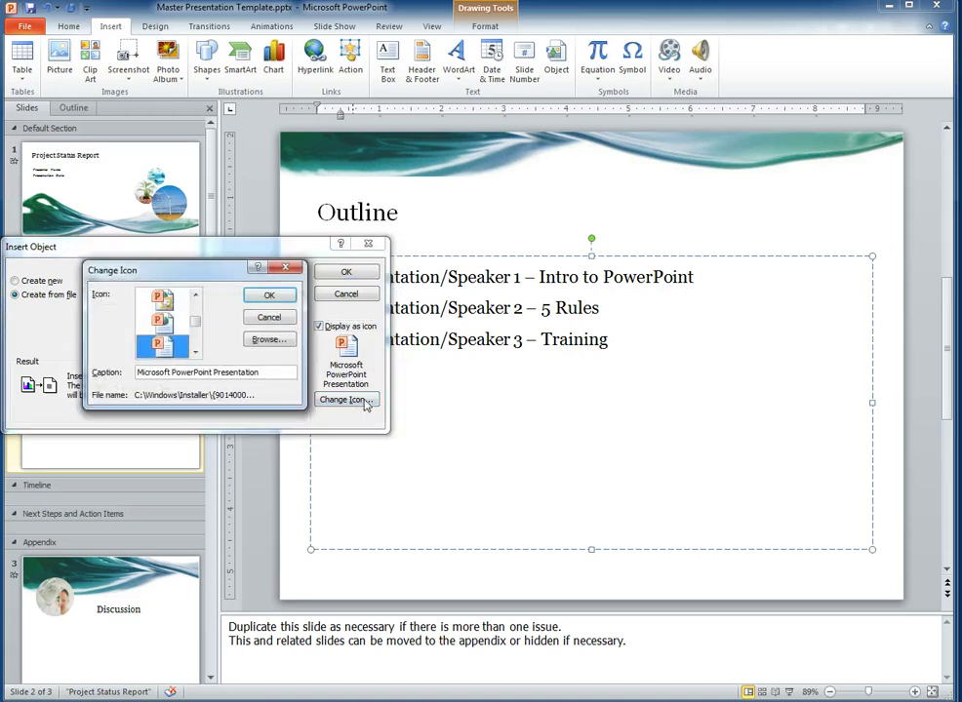
click(166, 301)
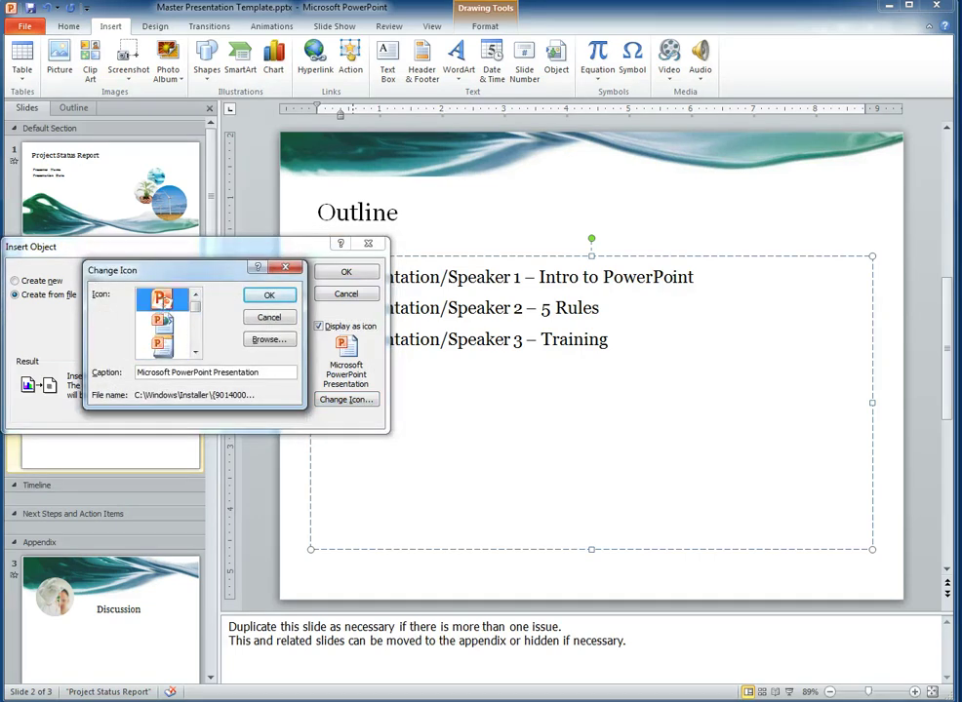
drag(260, 373, 113, 382)
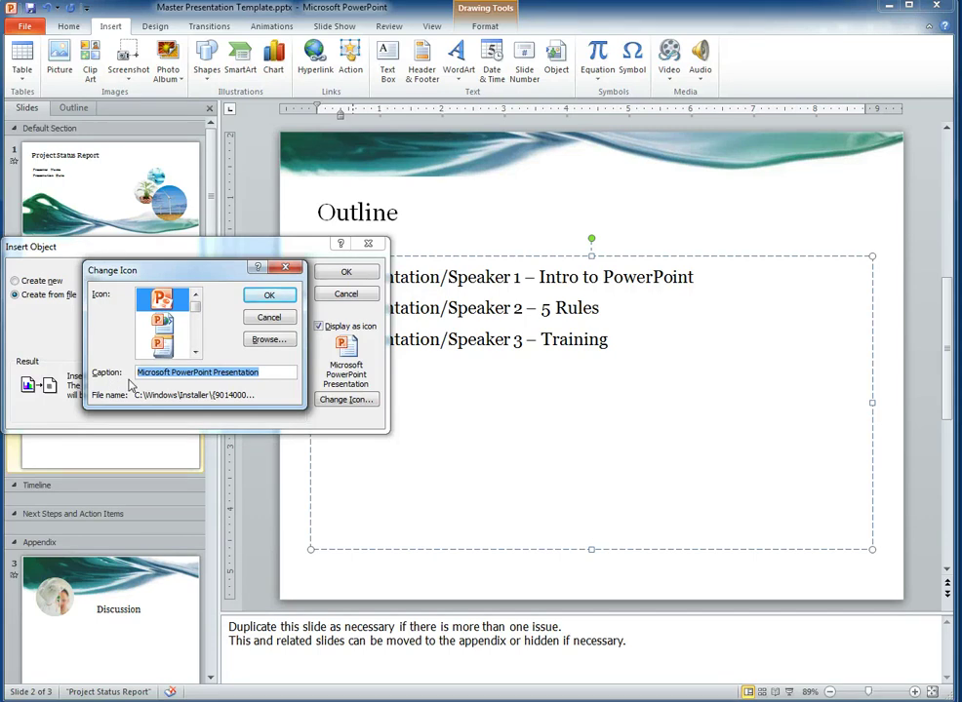
key(BackSpace)
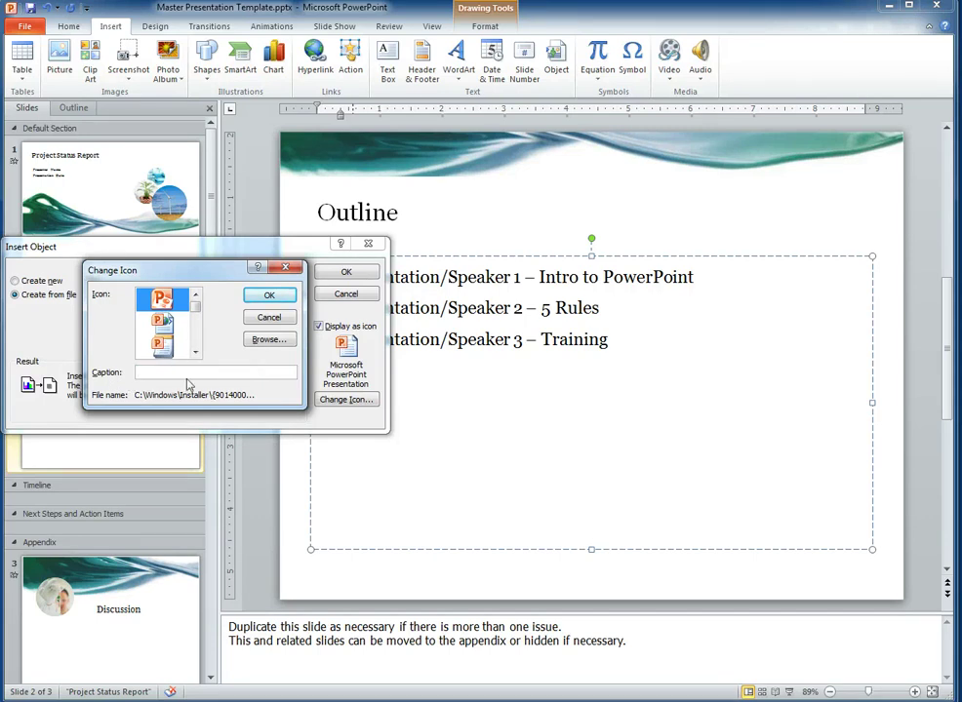
click(268, 295)
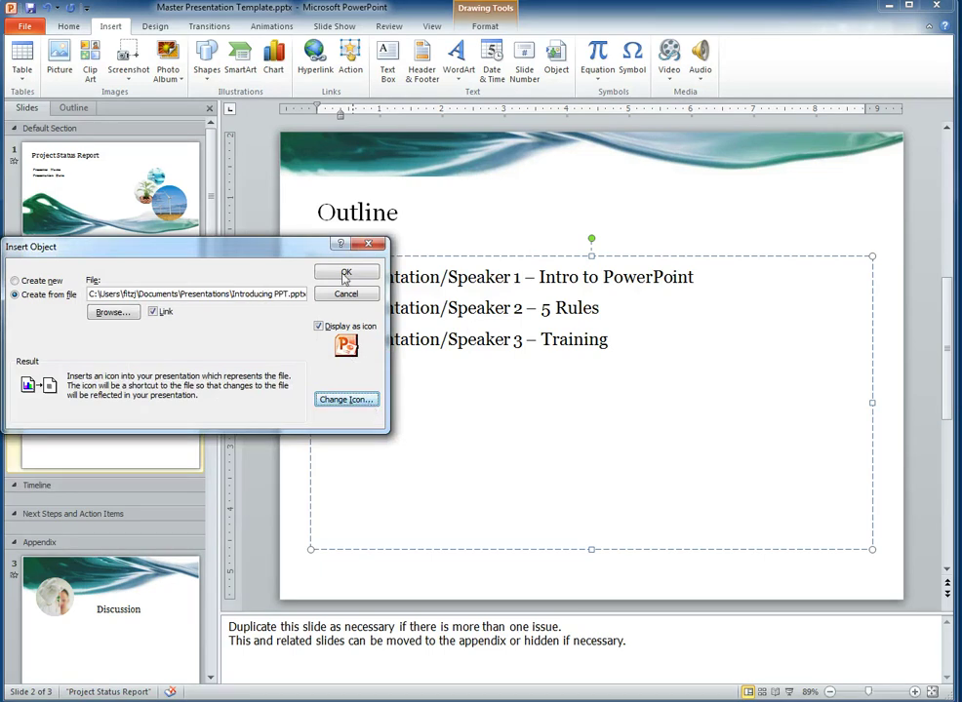
click(346, 274)
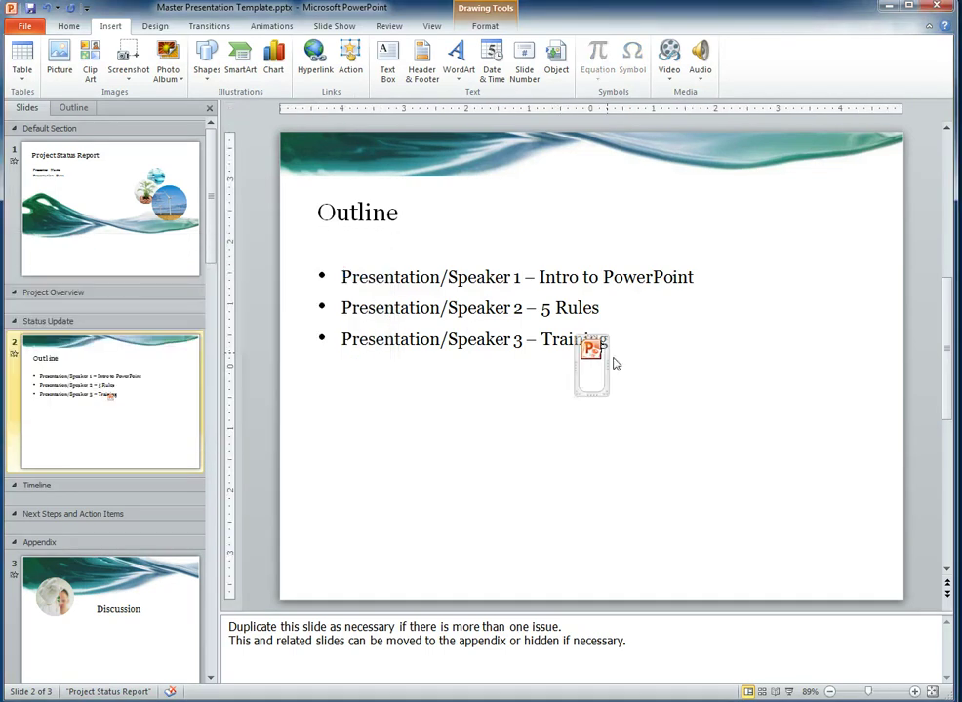
- Move the icon beside the Intro to PowerPoint speaker line
drag(614, 364, 732, 285)
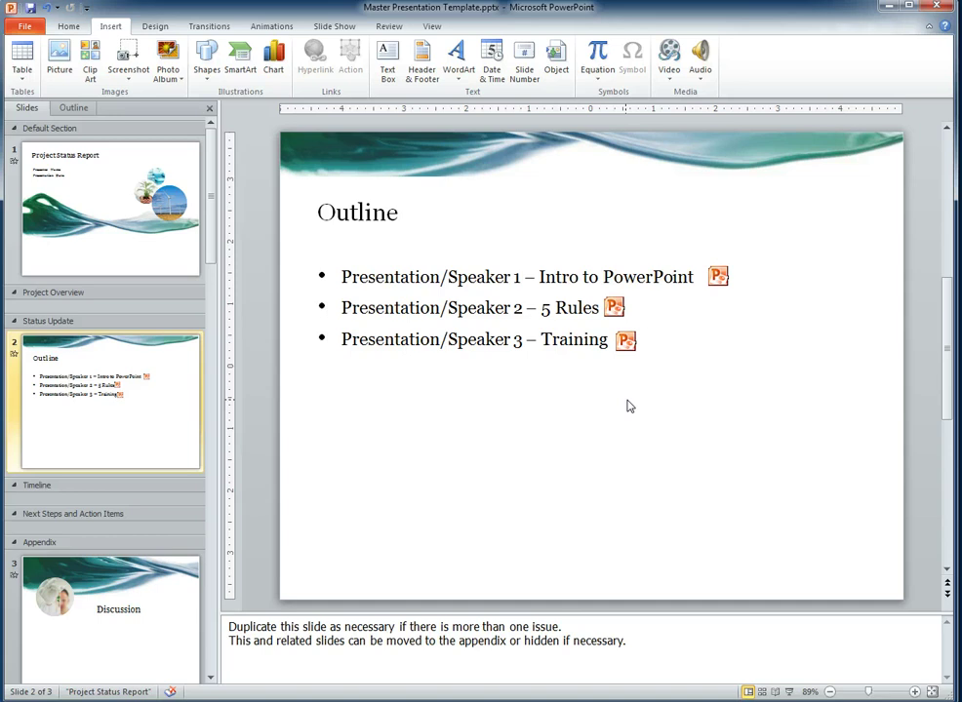
- Return to slide 1, the Project Status Report title slide
click(105, 256)
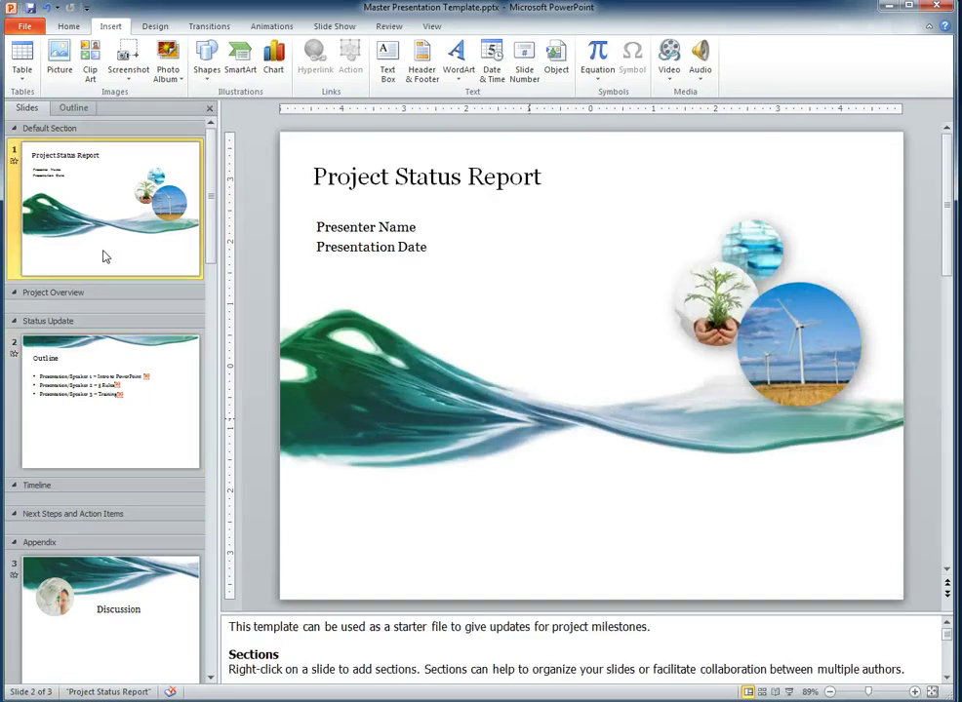